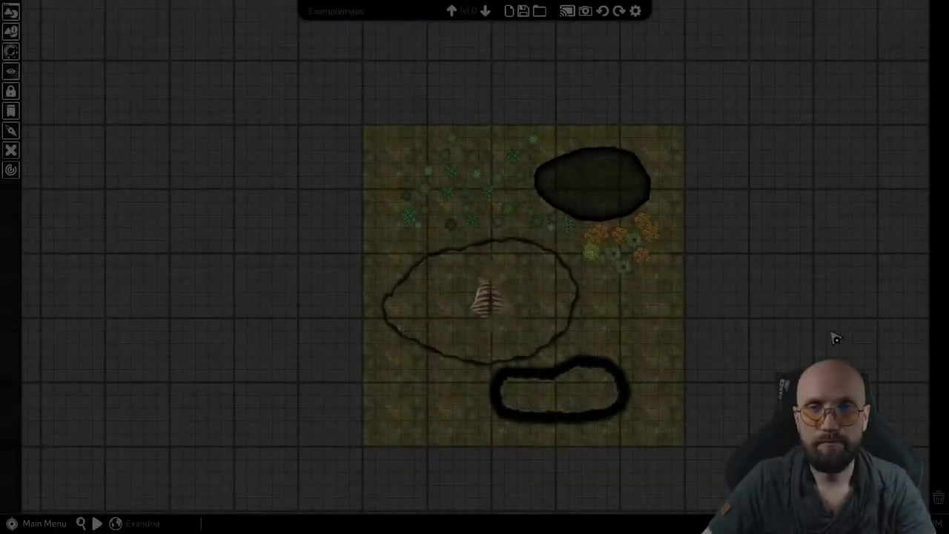
middle_click_drag(780, 271, 547, 268)
middle_click_drag(229, 174, 332, 197)
scroll(319, 197, "up", 2)
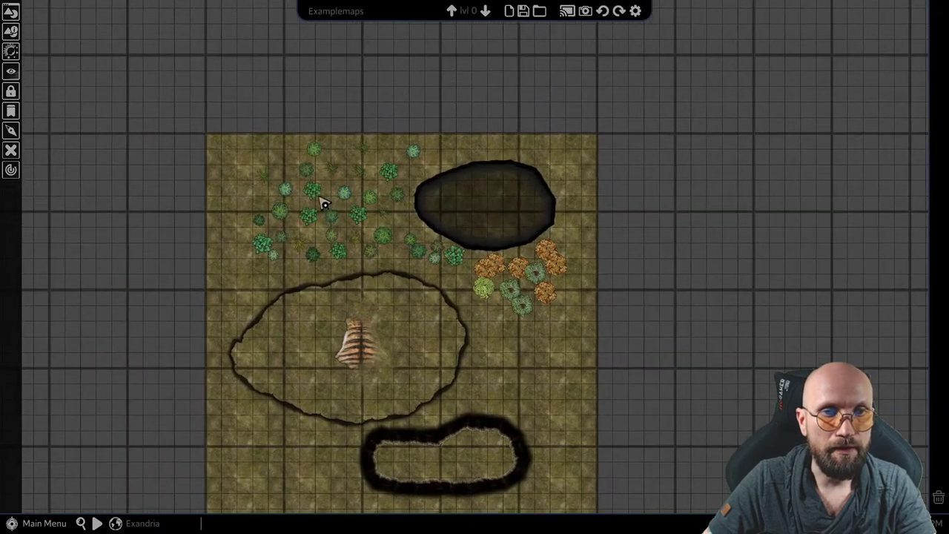
middle_click_drag(430, 307, 483, 243)
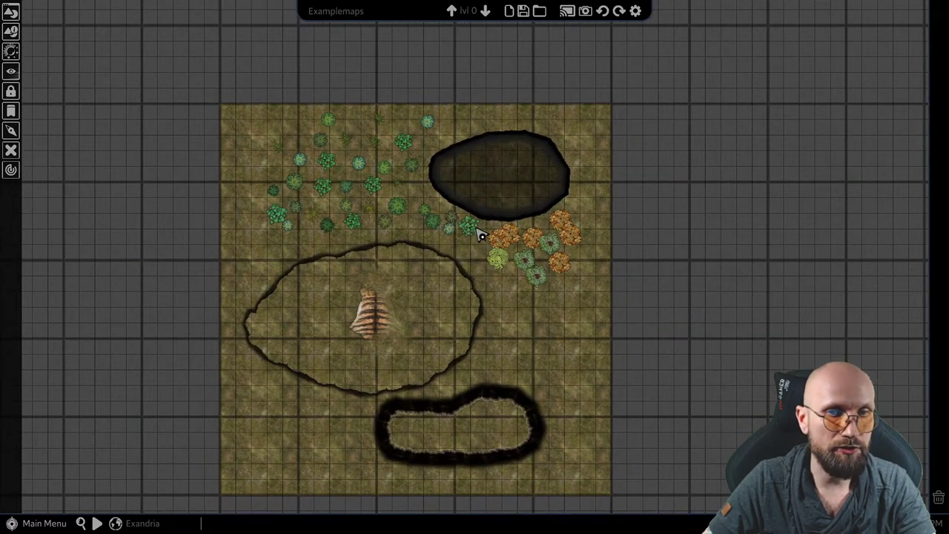
middle_click_drag(255, 227, 328, 205)
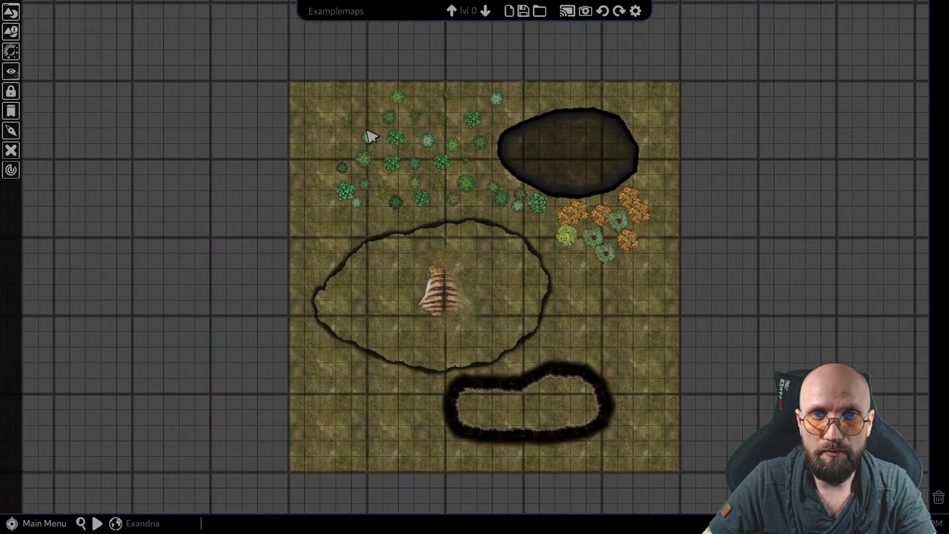
middle_click_drag(399, 141, 370, 177)
Box-select the cluster of amber and green trees below the dark pit and paste a copy of it onto the grass underneath
scroll(634, 283, "up", 3)
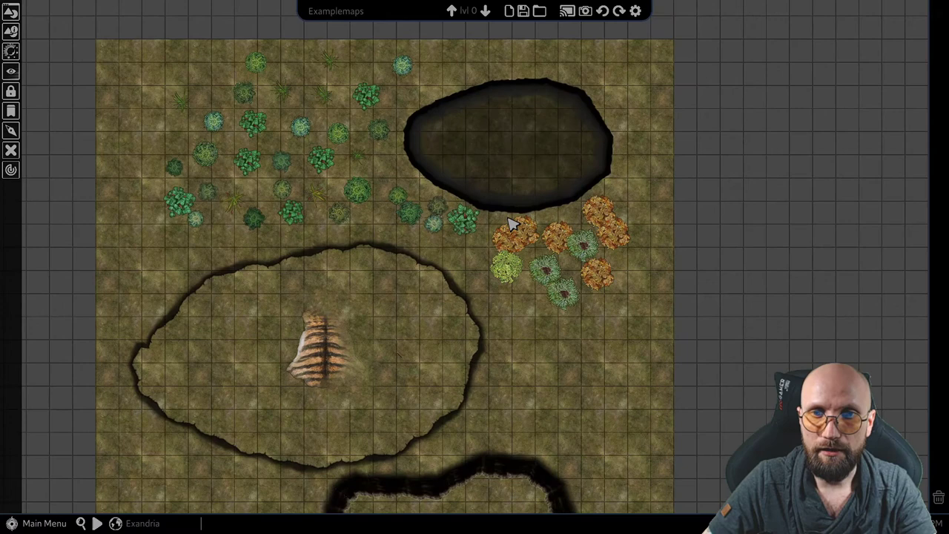
left_click_drag(511, 224, 629, 302)
middle_click_drag(568, 316, 471, 221)
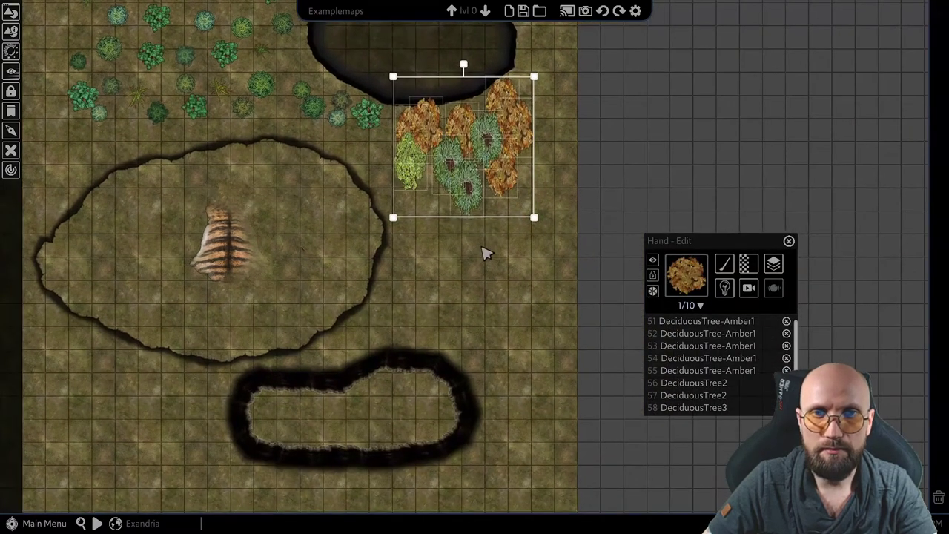
key("ctrl+z")
middle_click_drag(510, 277, 511, 290)
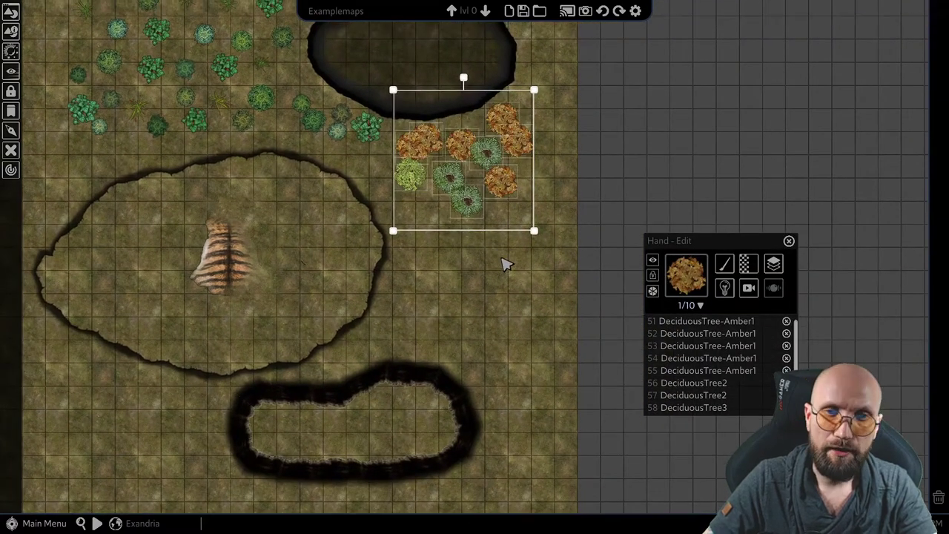
key("ctrl+v")
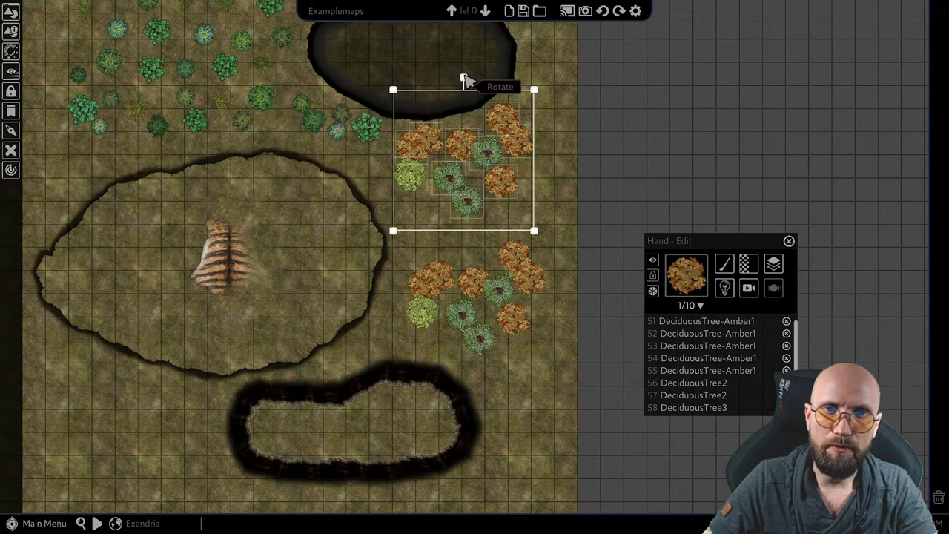
Rotate the upper tree cluster roughly upside down and shift it slightly down so that it joins the lower cluster
left_click_drag(462, 79, 508, 242)
left_click_drag(474, 165, 489, 196)
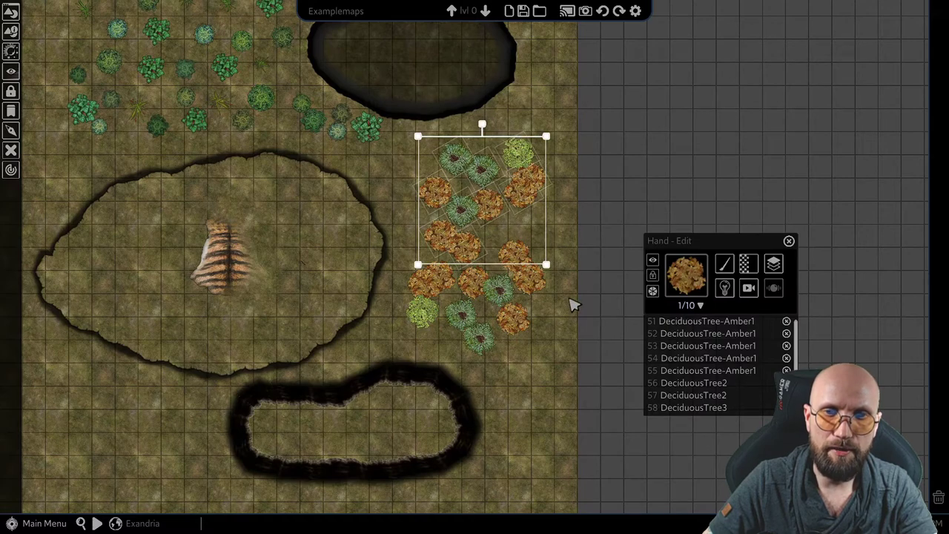
left_click(607, 221)
left_click_drag(414, 146, 574, 363)
left_click(659, 132)
middle_click_drag(568, 106, 765, 199)
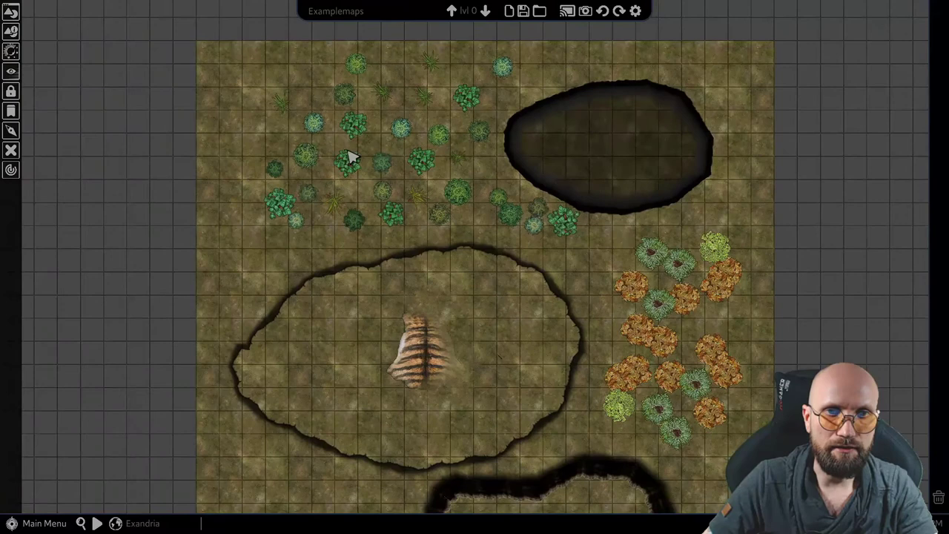
middle_click_drag(696, 235, 481, 169)
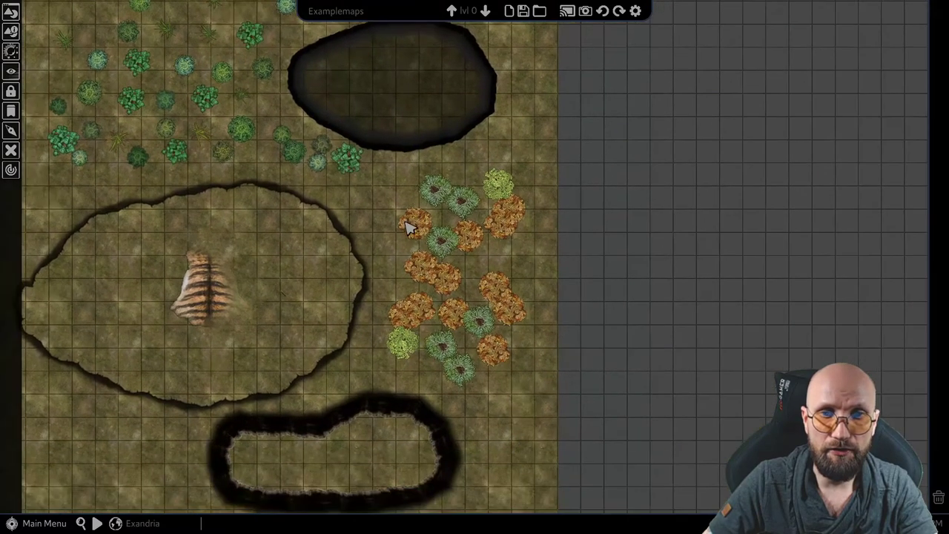
scroll(407, 221, "up", 2)
middle_click_drag(428, 224, 433, 189)
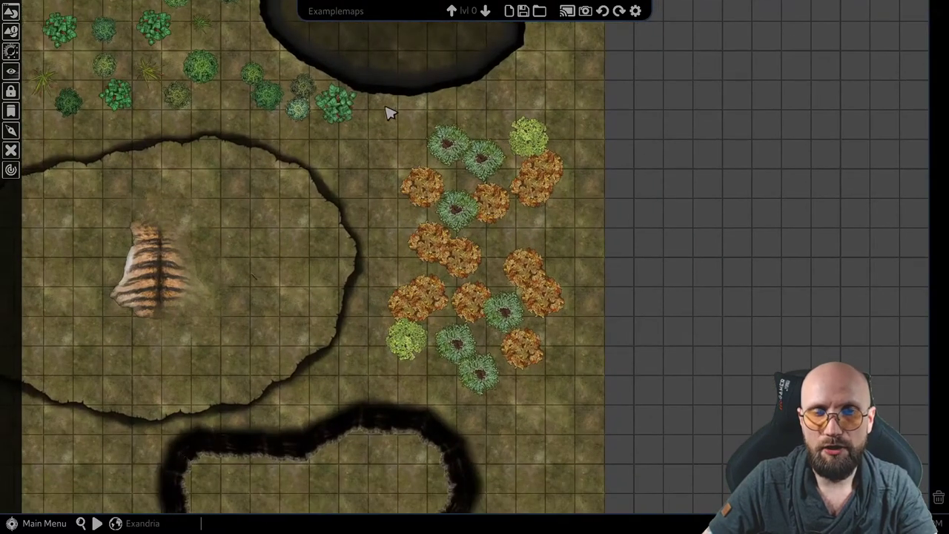
left_click_drag(381, 121, 578, 370)
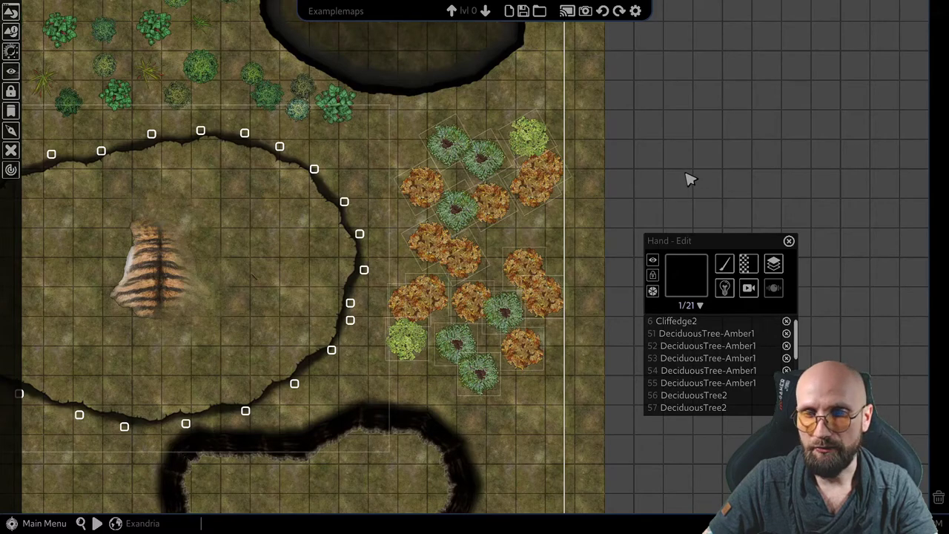
scroll(549, 185, "down", 3)
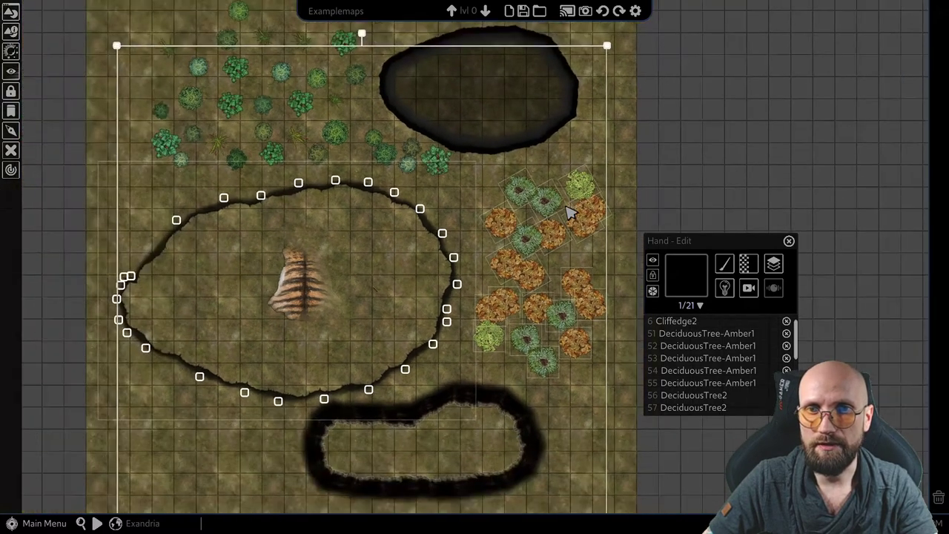
middle_click_drag(366, 240, 330, 232)
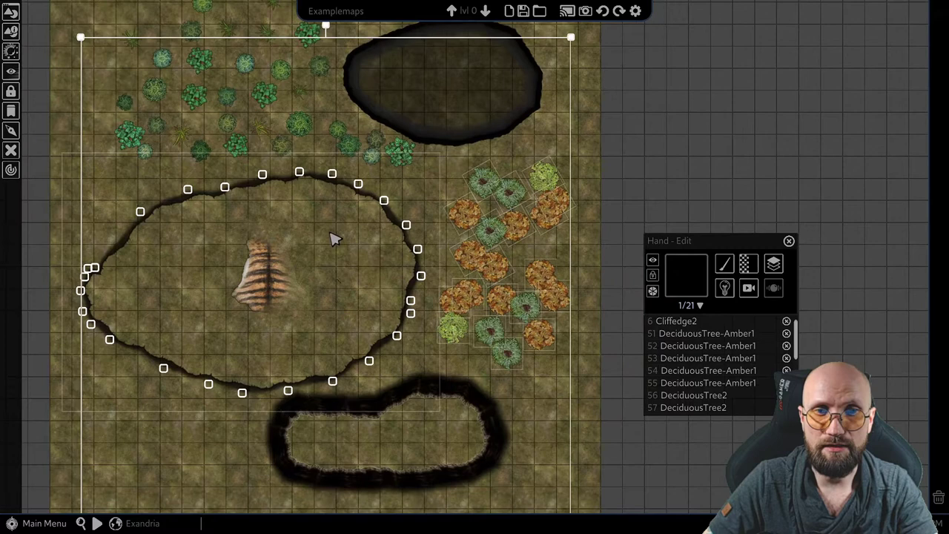
middle_click_drag(630, 145, 592, 114)
left_click(591, 111)
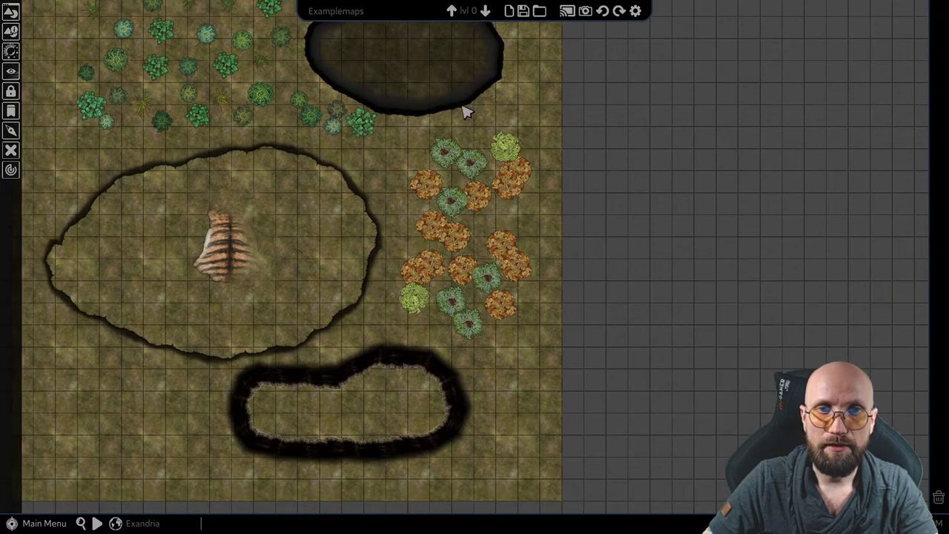
Box-select both tree clusters and look through the list of selected objects for anything that is not a tree
left_click_drag(391, 129, 559, 345)
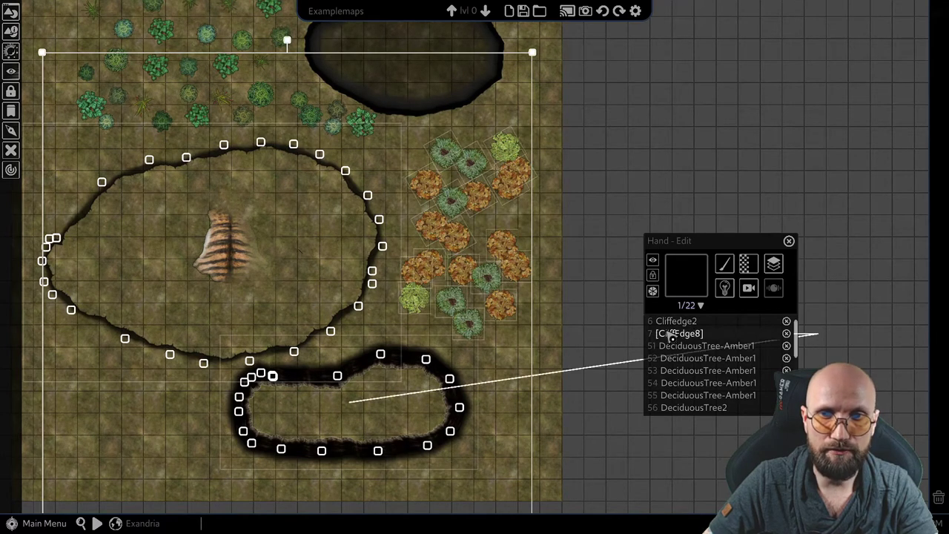
left_click(691, 311)
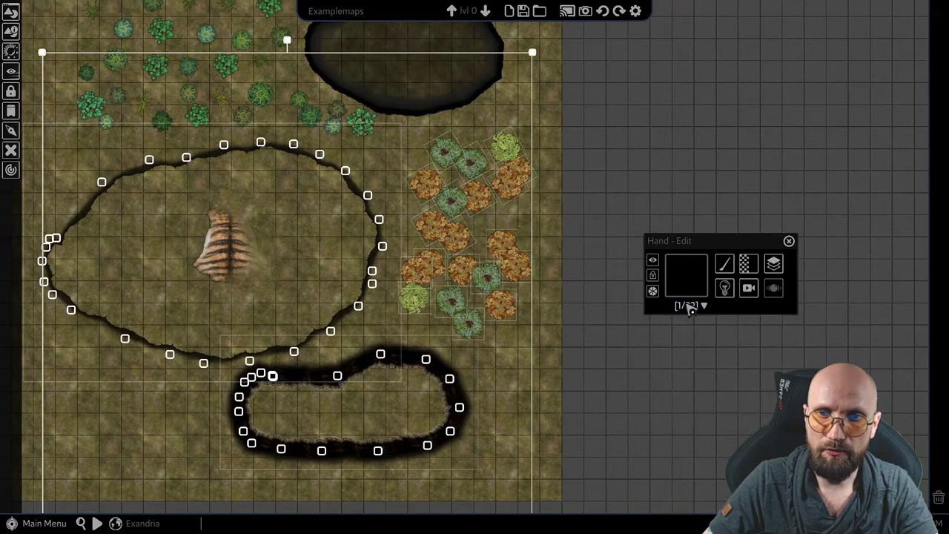
left_click(688, 310)
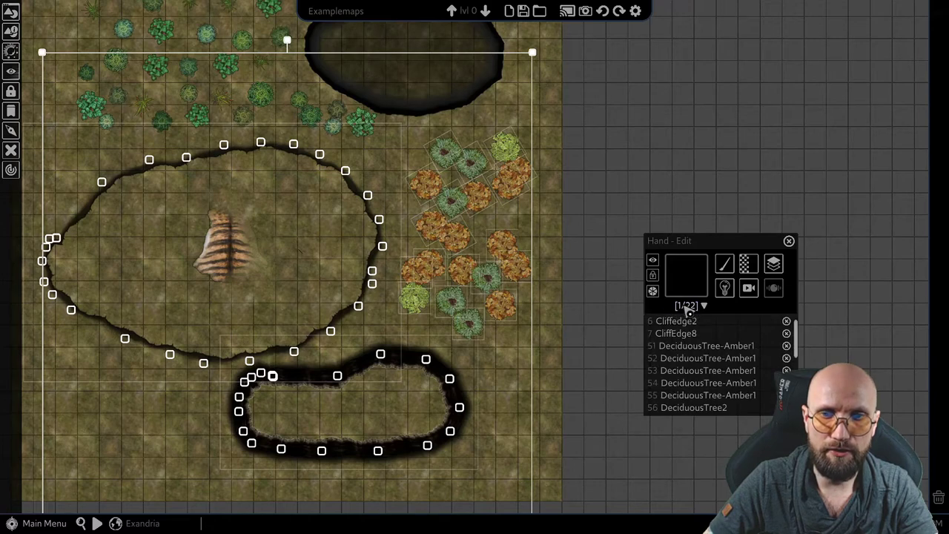
scroll(693, 407, "down", 2)
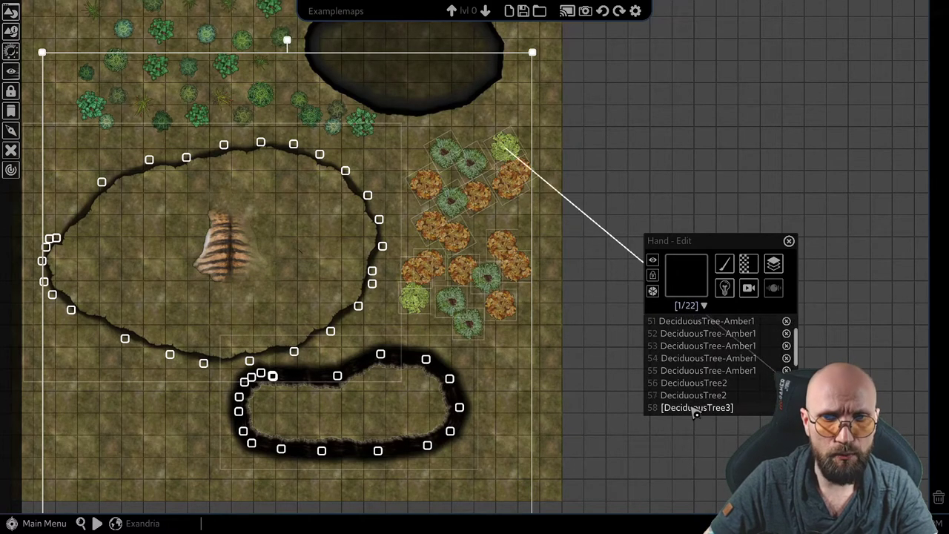
scroll(693, 411, "up", 3)
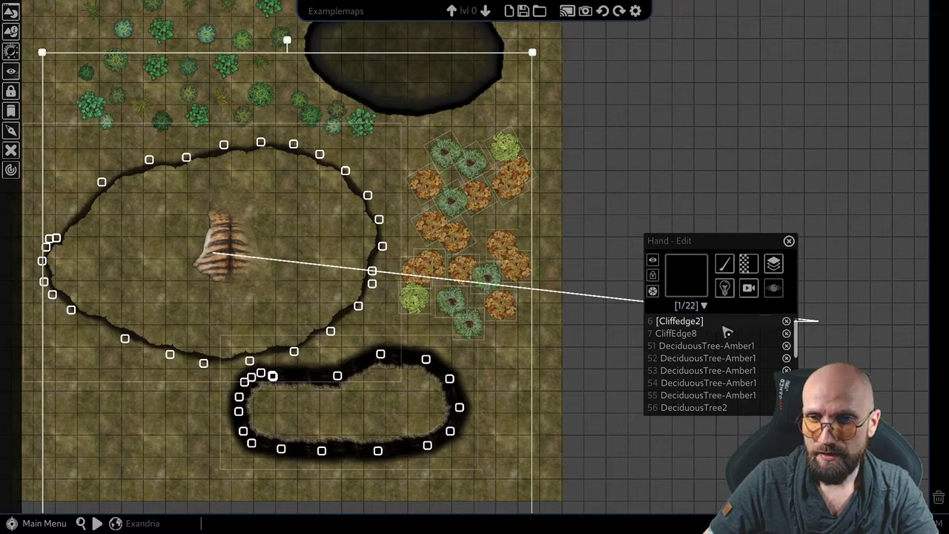
Remove Cliffedge2 and CliffEdge8 from the selection and check the remaining entries in the object list
left_click(787, 321)
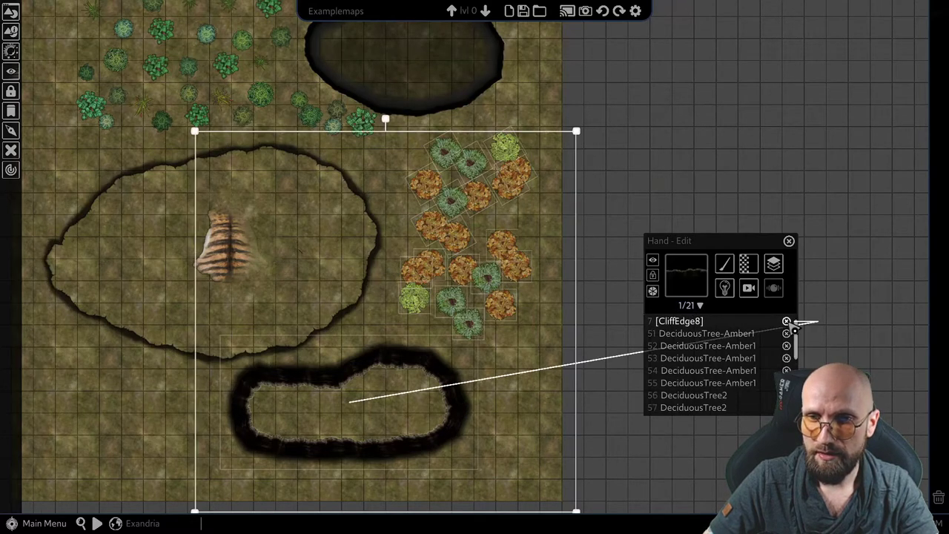
left_click(786, 321)
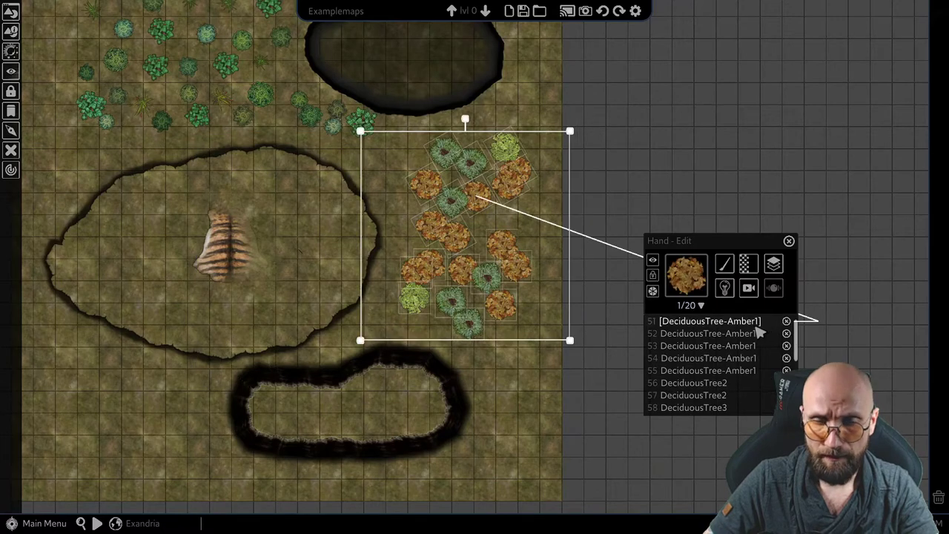
scroll(758, 329, "down", 2)
scroll(736, 330, "down", 2)
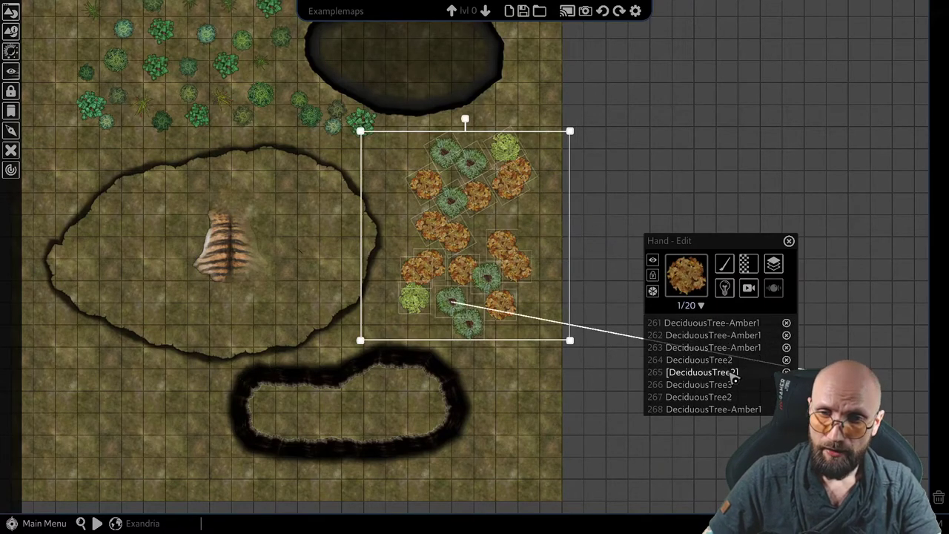
Enlarge all the selected trees together until their crowns overlap into one dense grove, and deselect them
scroll(481, 212, "up", 3)
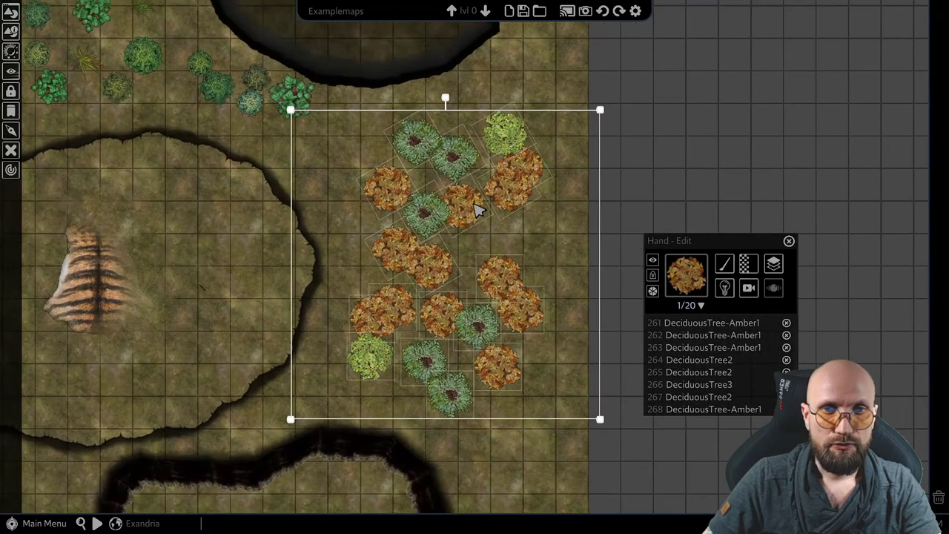
scroll(486, 210, "down", 1)
middle_click_drag(489, 199, 408, 254)
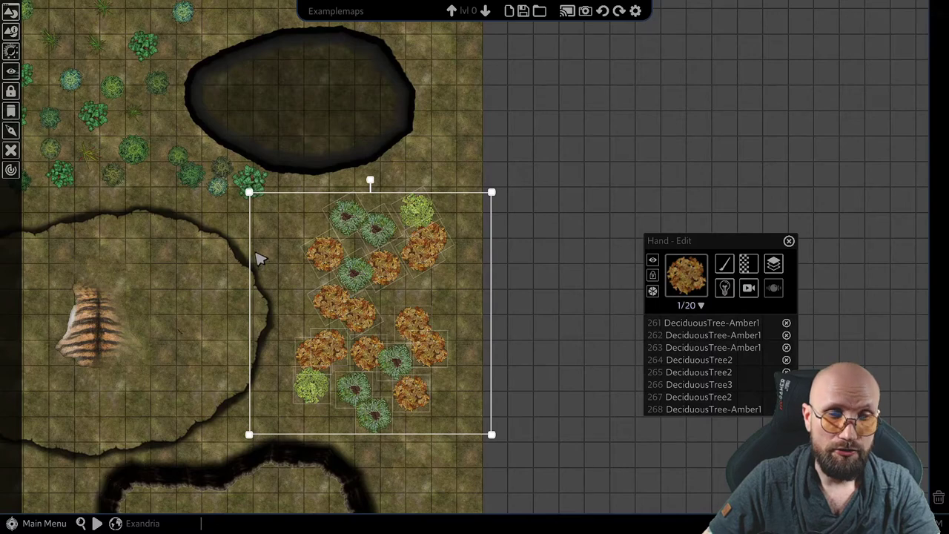
middle_click_drag(289, 292, 361, 255)
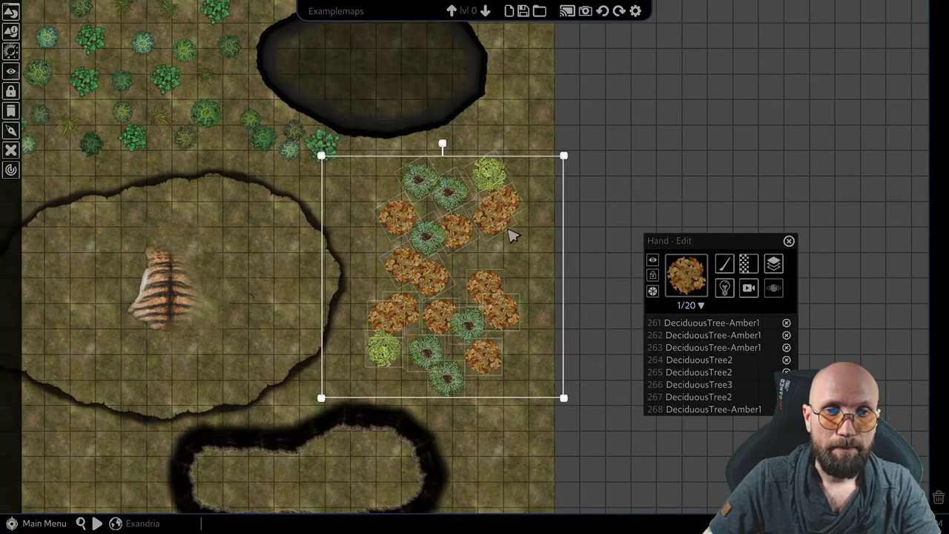
left_click_drag(572, 251, 661, 247)
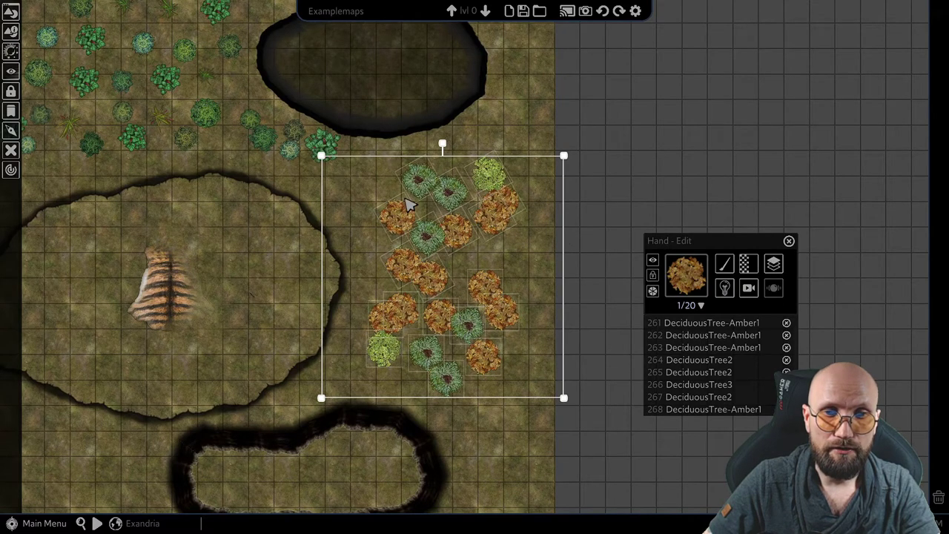
middle_click_drag(515, 161, 508, 182)
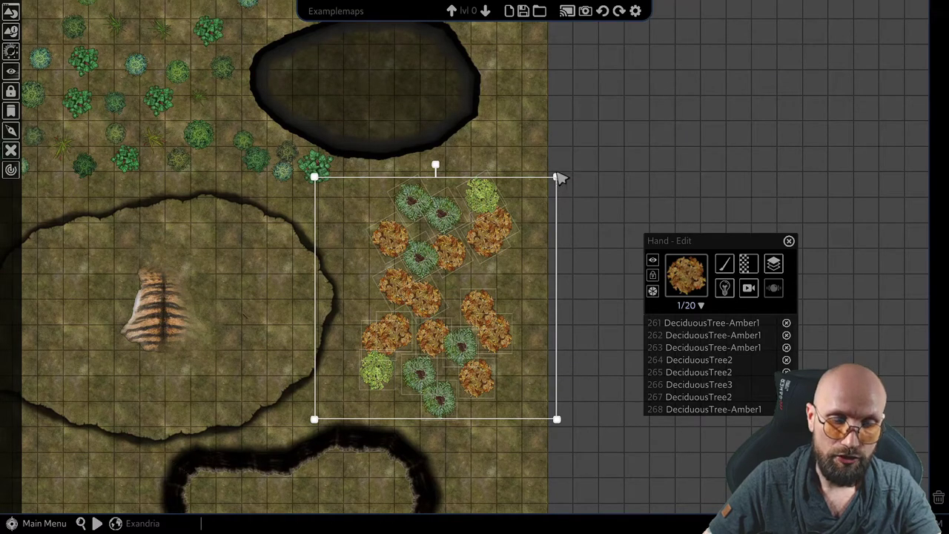
left_click_drag(557, 177, 748, 63)
scroll(619, 155, "down", 4)
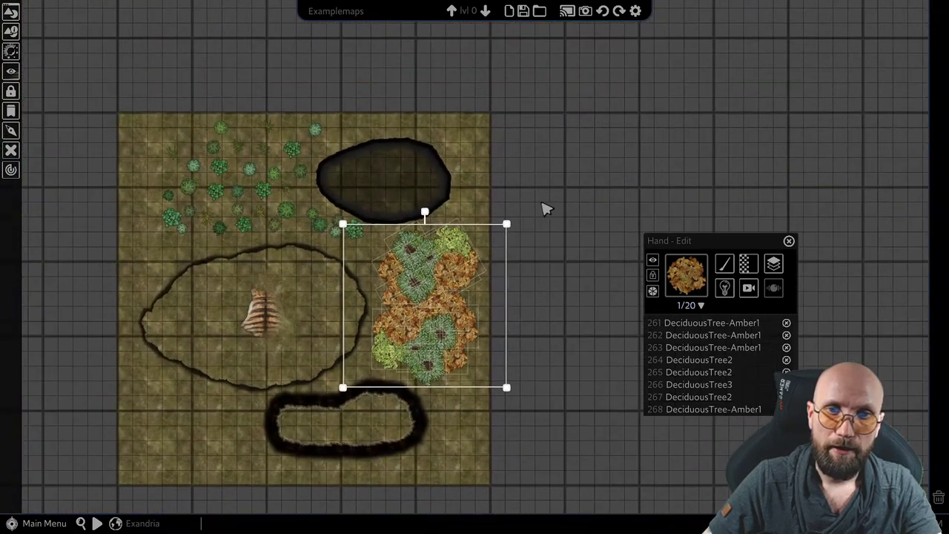
left_click_drag(514, 230, 603, 205)
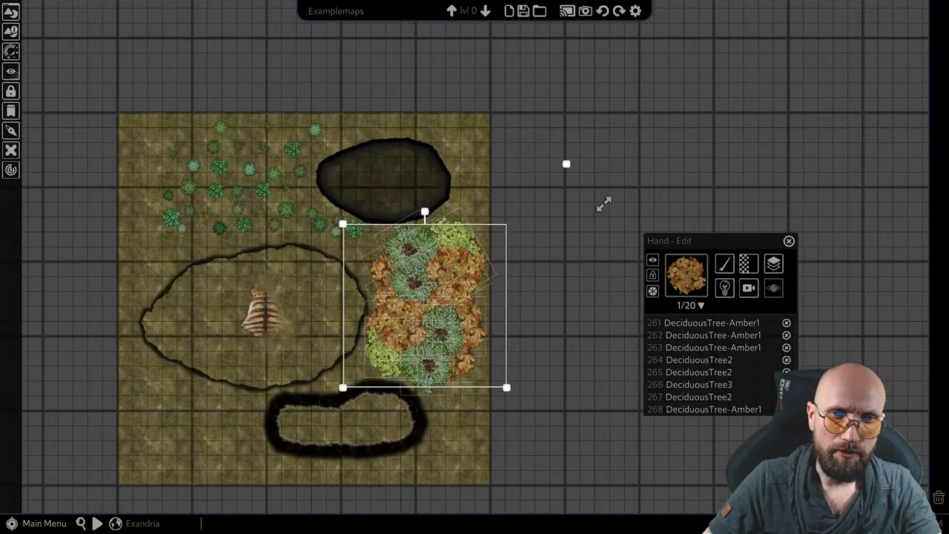
left_click(497, 281)
Move the two lowest large dark green DeciduousTree2 trees out of the grove onto the empty grid east of the map
scroll(501, 286, "up", 3)
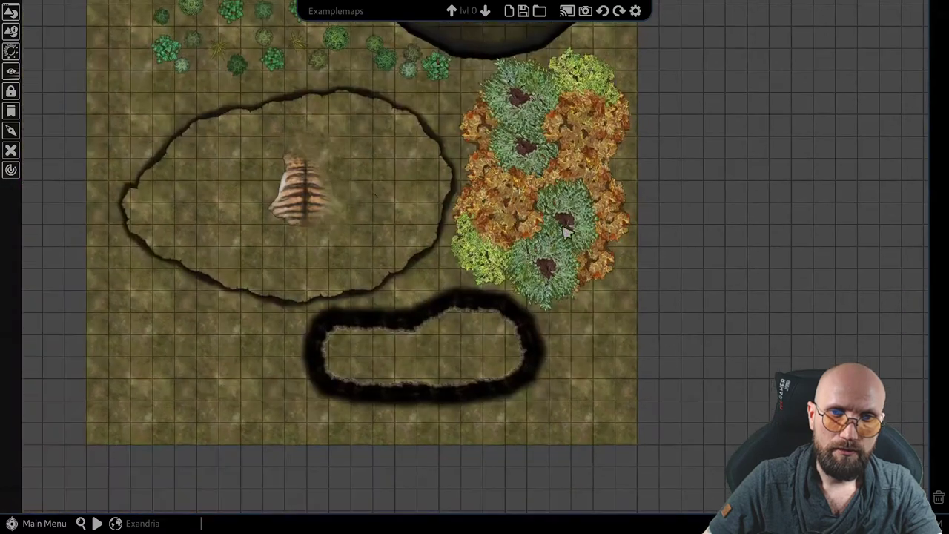
left_click(550, 271)
left_click_drag(550, 271, 580, 362)
left_click(575, 236)
left_click_drag(575, 235, 773, 202)
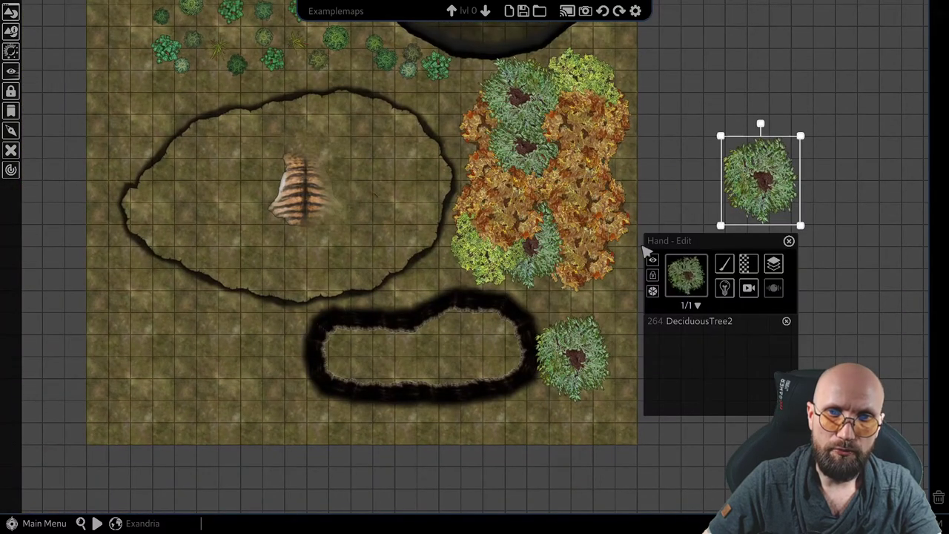
middle_click_drag(608, 306, 465, 282)
left_click_drag(445, 326, 558, 305)
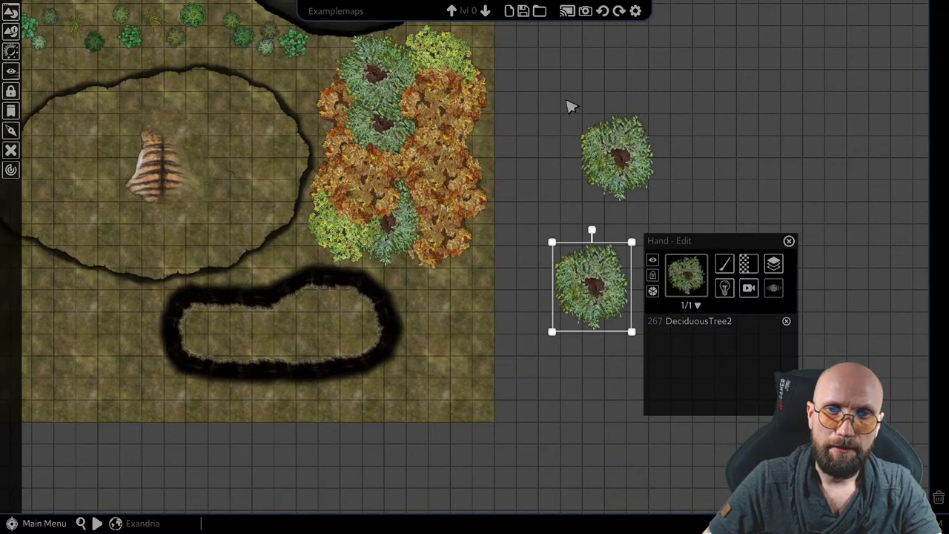
Select both separated dark green trees together, enlarge them a little further, and deselect them
left_click(637, 137, "shift")
left_click_drag(728, 117, 745, 96)
scroll(384, 174, "down", 1)
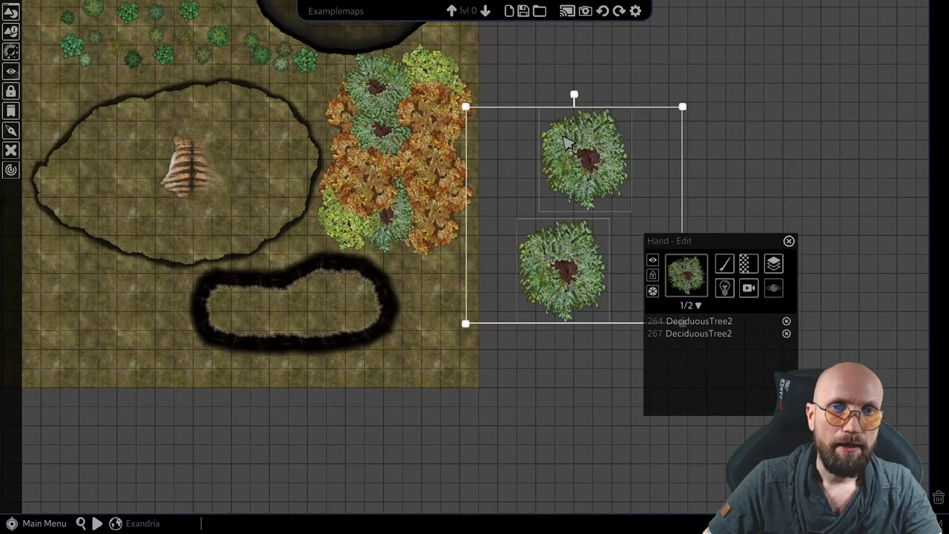
left_click(540, 144)
middle_click_drag(538, 148, 515, 241)
middle_click_drag(323, 241, 541, 291)
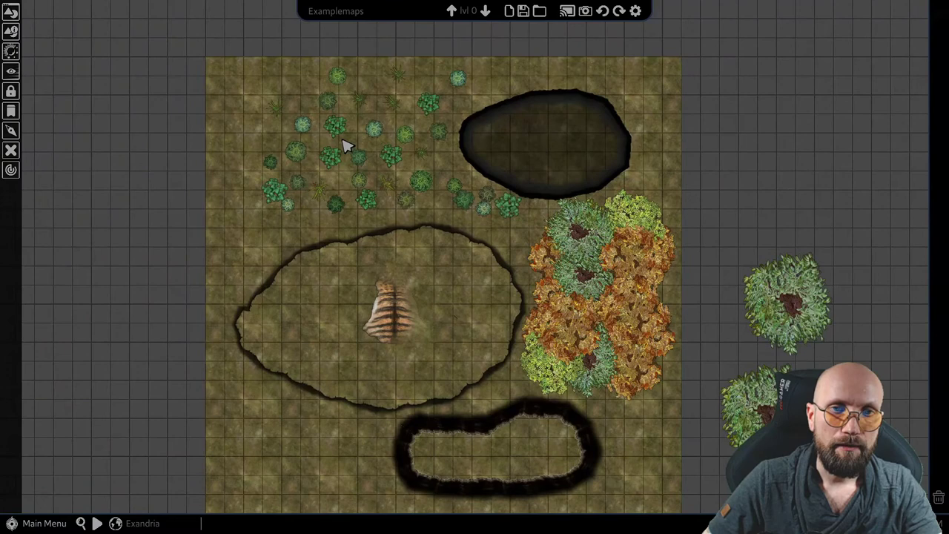
Box-select everything on the whole map, including the wall outlines and the outer trees, and clear the selection
scroll(349, 147, "down", 1)
left_click_drag(185, 57, 784, 473)
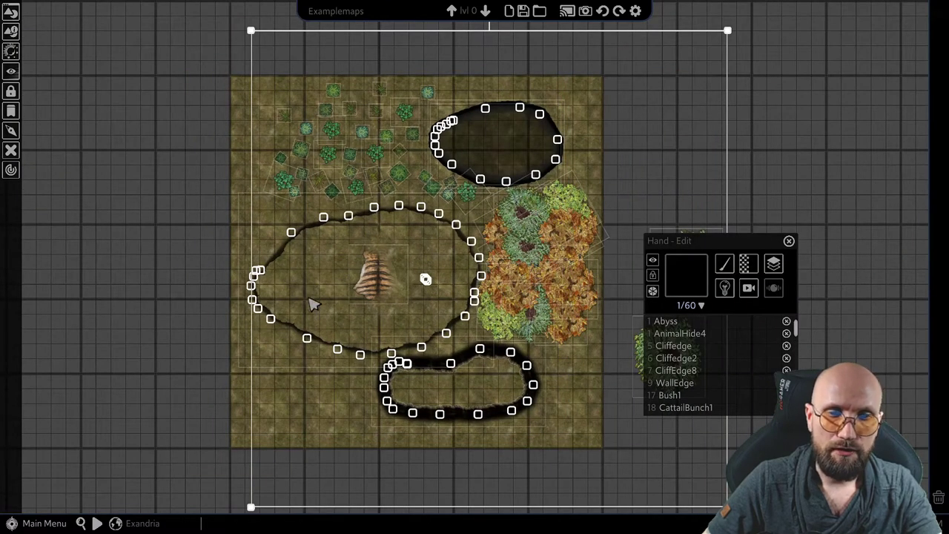
left_click(223, 213)
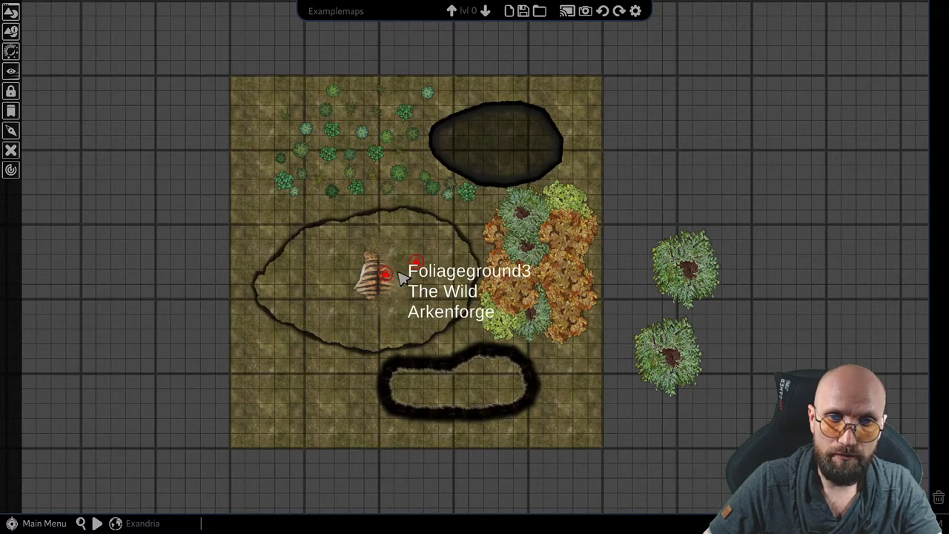
Lock the Foliageground3 patch east of the tiger hide, and unlock and select the Foliageground3 patch covering the hide
scroll(296, 334, "up", 2)
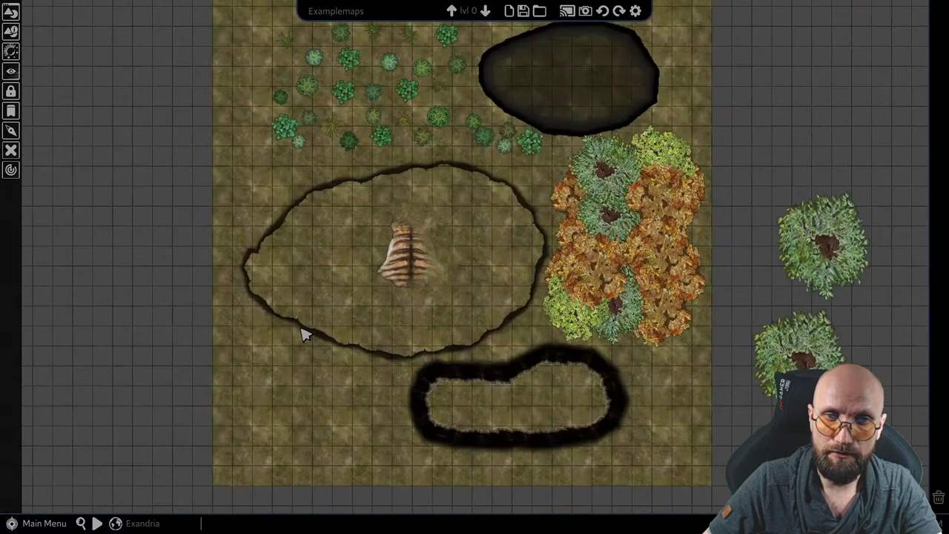
scroll(424, 250, "up", 3)
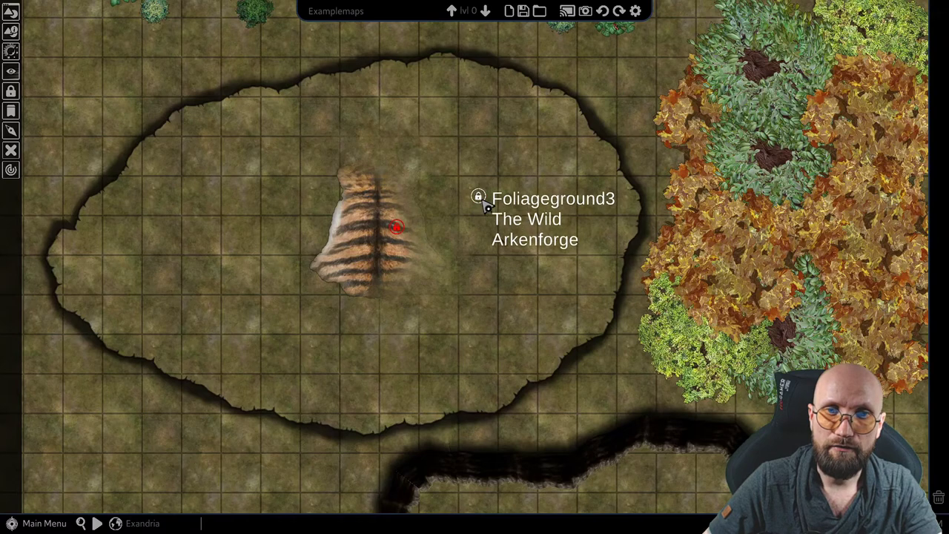
left_click(478, 197)
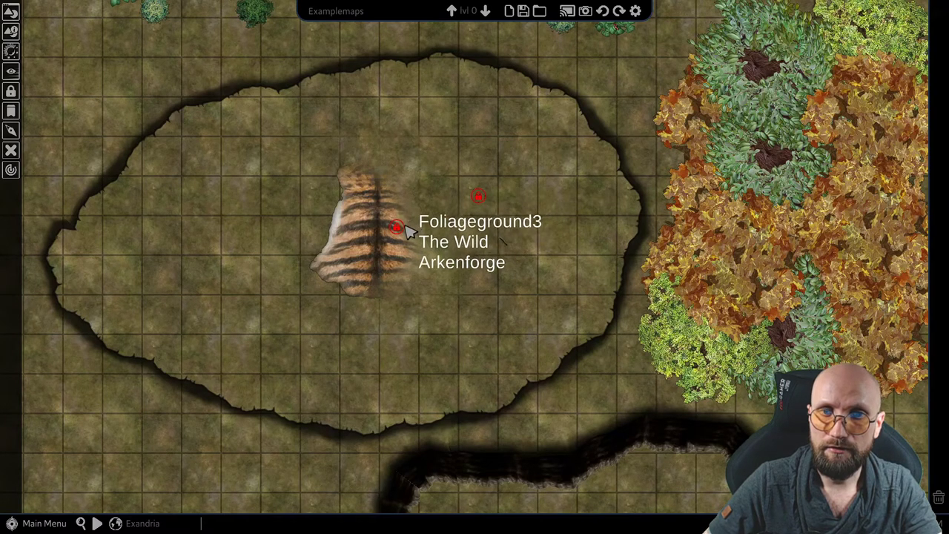
left_click(399, 231)
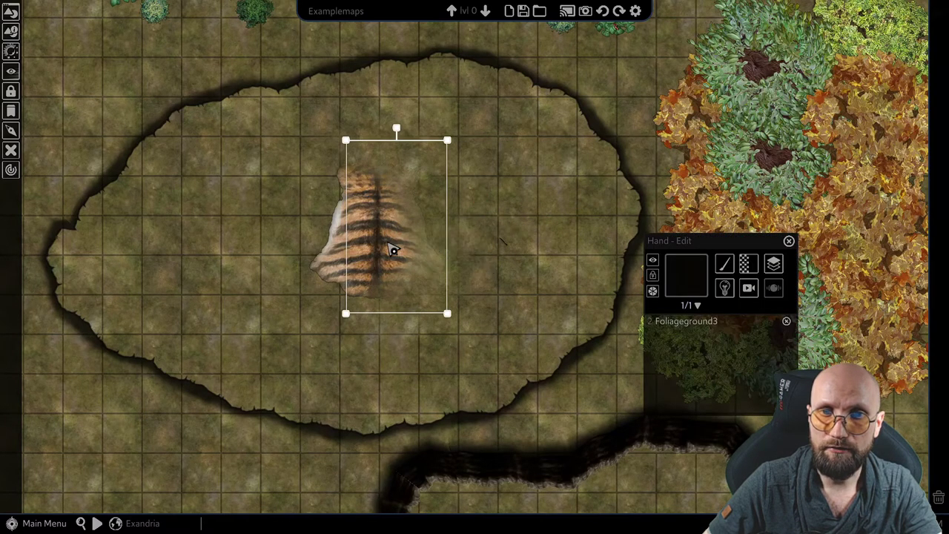
Box-select only the trees of the dense grove on the east side of the map, and clear the selection
scroll(115, 368, "down", 5)
right_click_drag(153, 324, 353, 303)
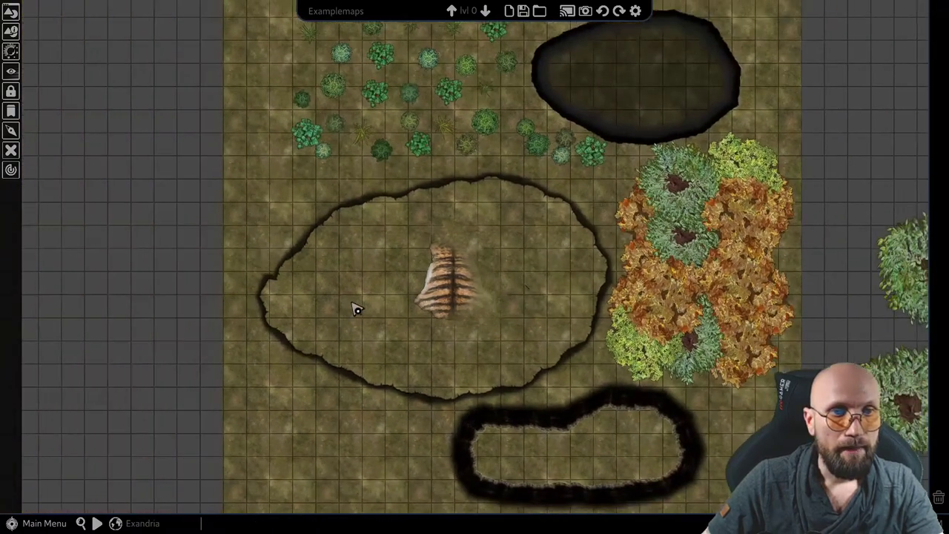
scroll(354, 302, "down", 3)
scroll(341, 304, "down", 2)
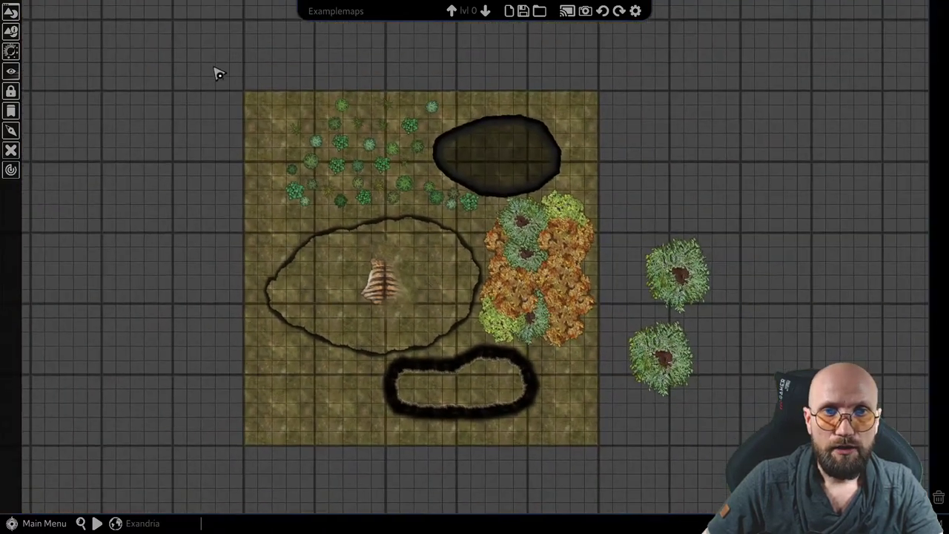
left_click_drag(498, 213, 585, 335)
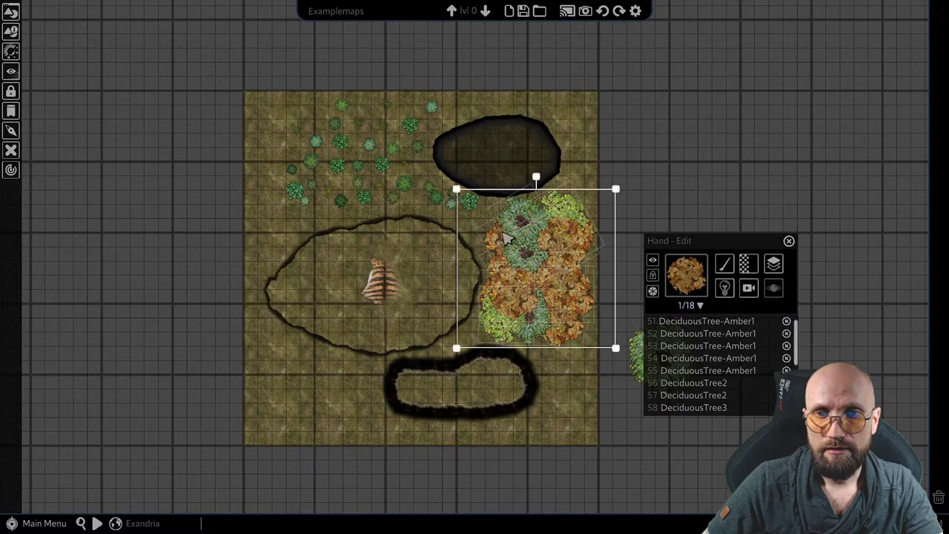
middle_click_drag(723, 125, 630, 114)
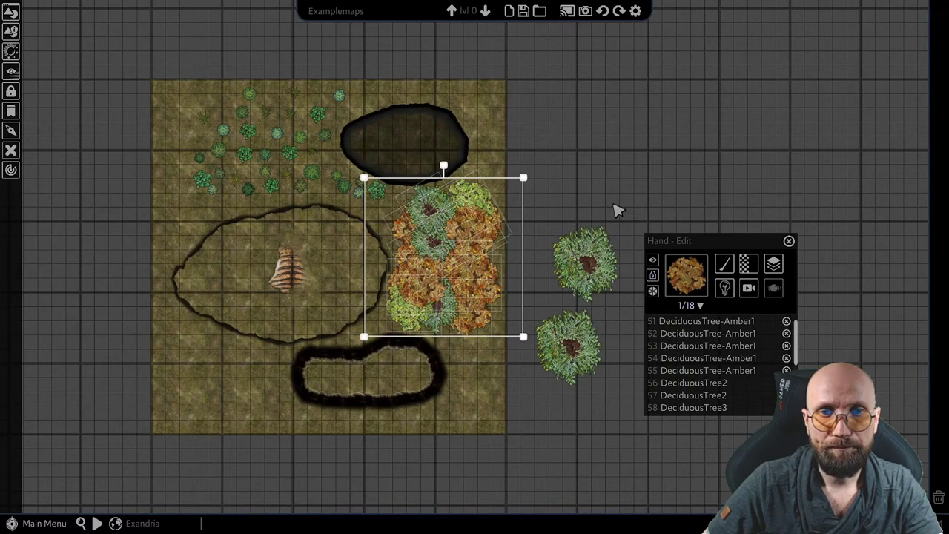
left_click(613, 204)
Open the Lock Panel, lock all objects on the map, and unlock everything again
middle_click_drag(93, 141, 145, 137)
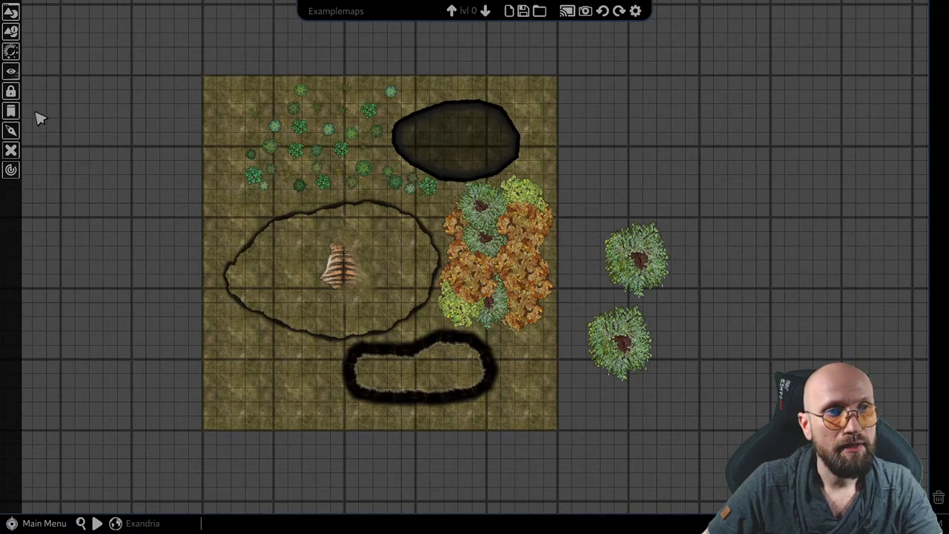
middle_click_drag(130, 122, 189, 133)
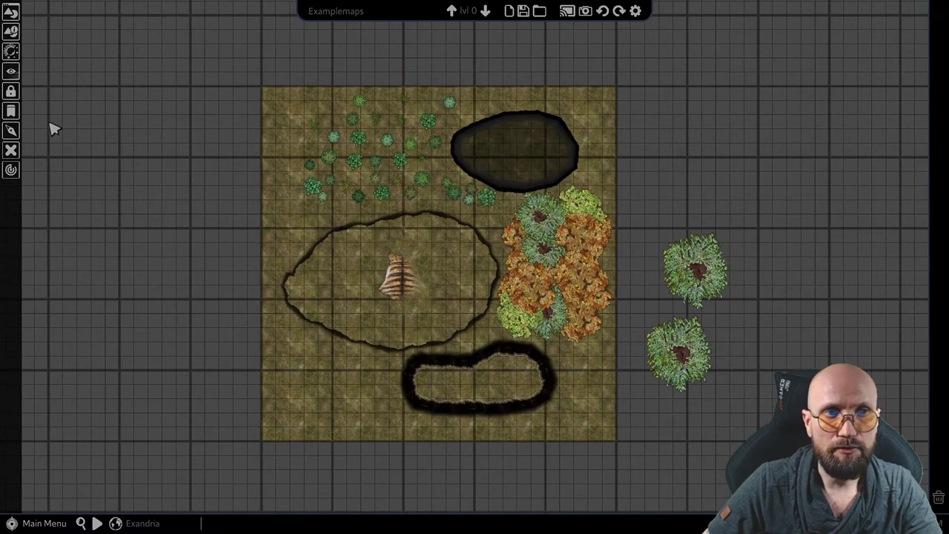
left_click(12, 91)
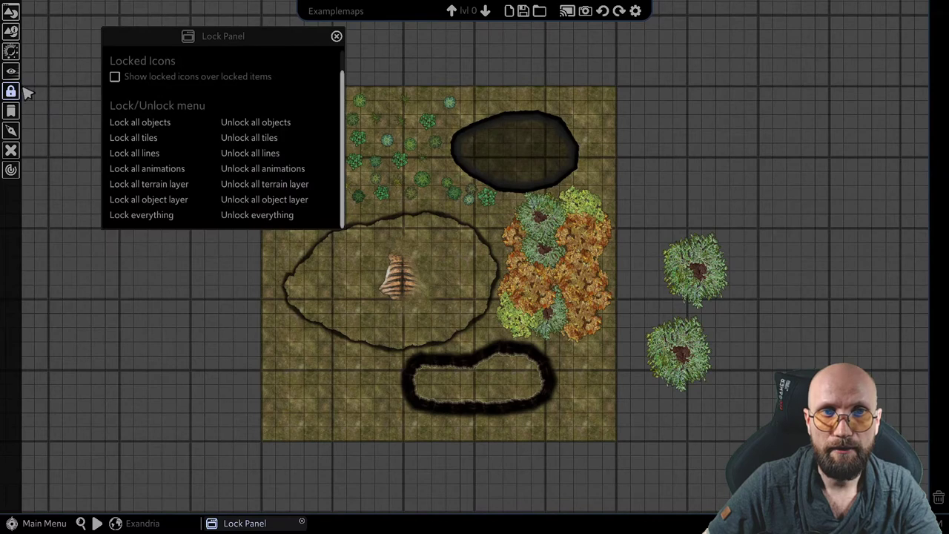
left_click(146, 124)
right_click_drag(212, 270, 297, 333)
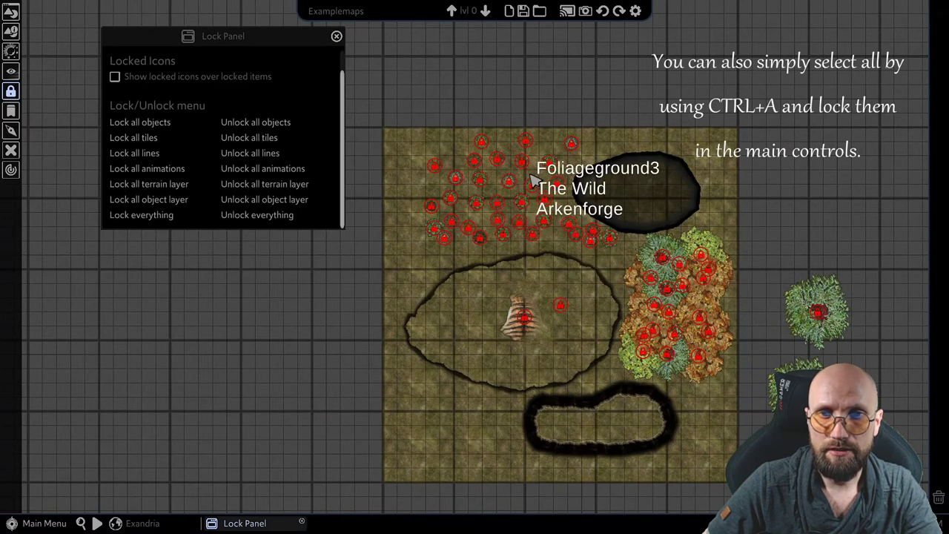
left_click(257, 215)
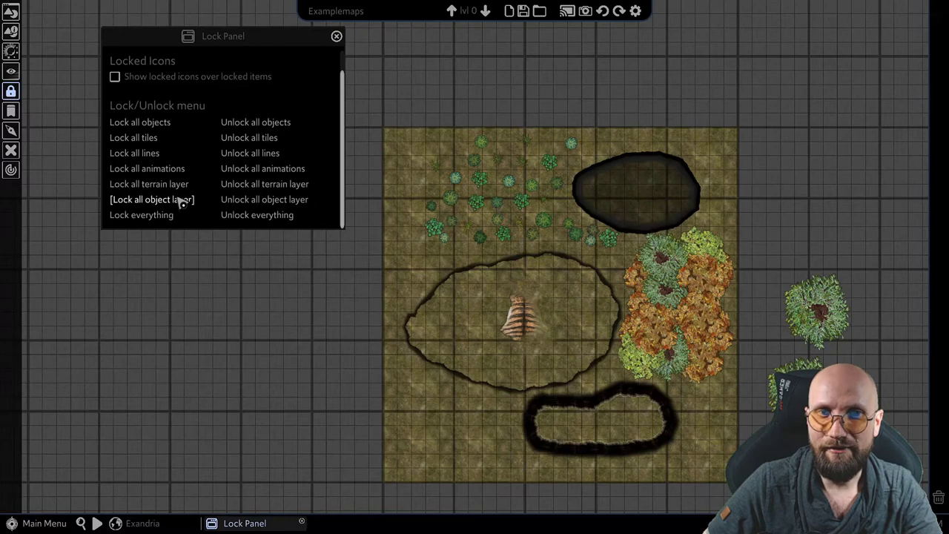
Move the Foliageground3 patch covering the tiger hide out onto the empty grid west of the map
scroll(556, 314, "up", 5)
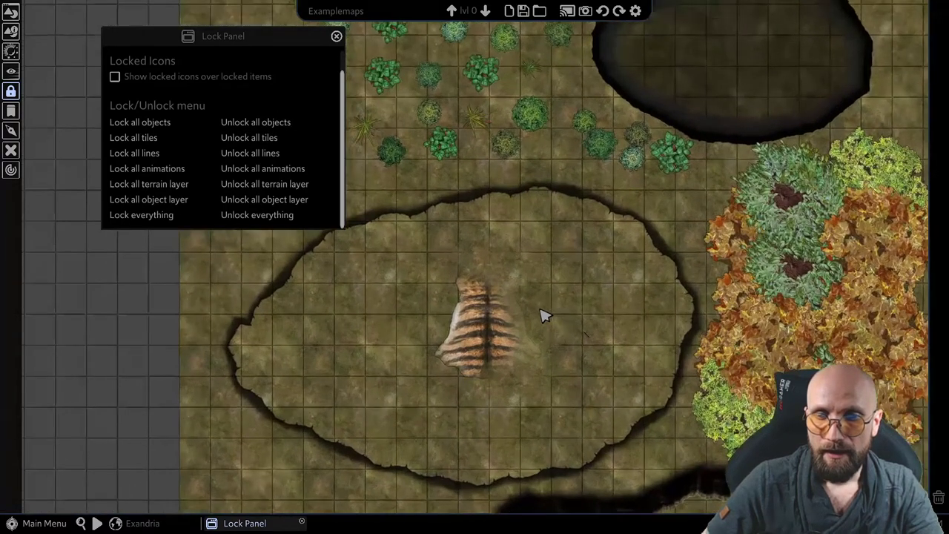
left_click(542, 315)
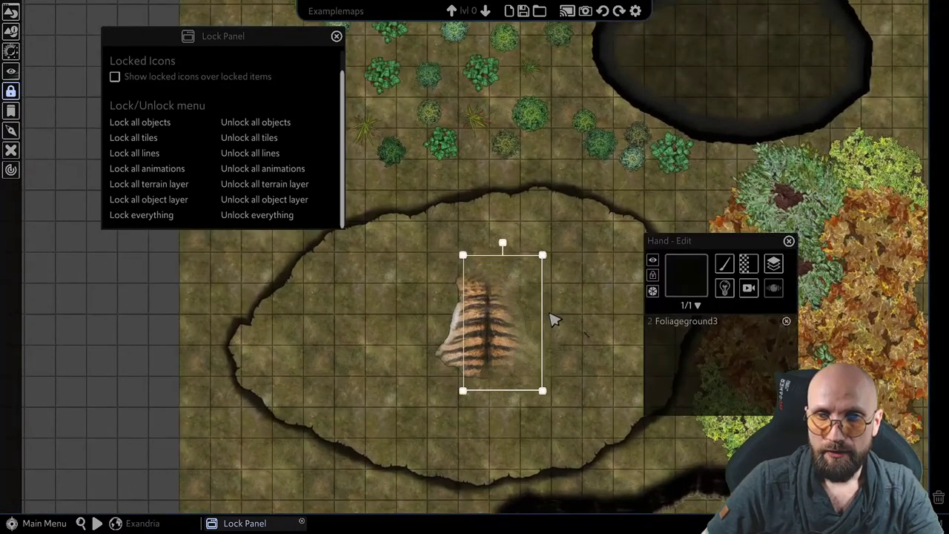
left_click_drag(535, 324, 178, 275)
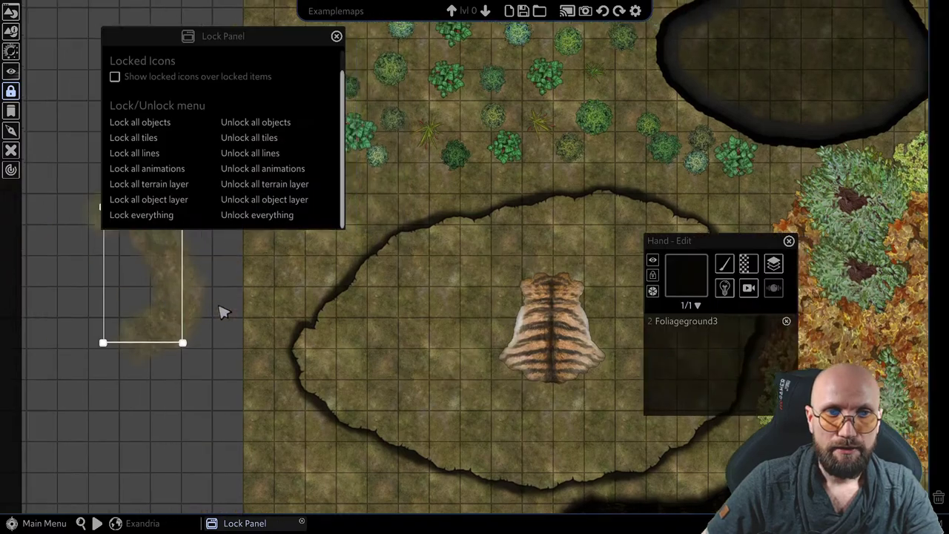
scroll(222, 311, "down", 2)
middle_click_drag(222, 312, 457, 326)
scroll(456, 326, "down", 4)
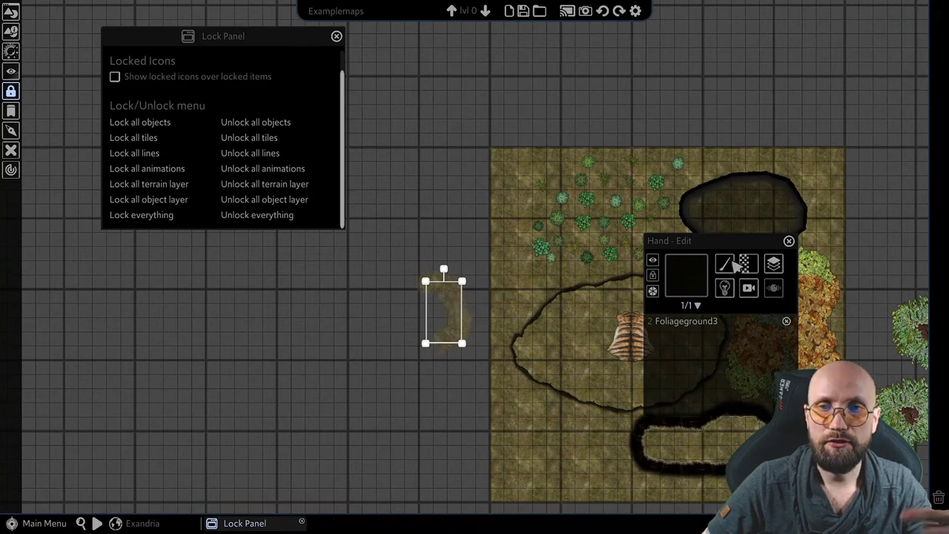
Move the selected Foliageground3 patch to the terrain layer and deselect it
left_click(773, 263)
mouse_move(799, 279)
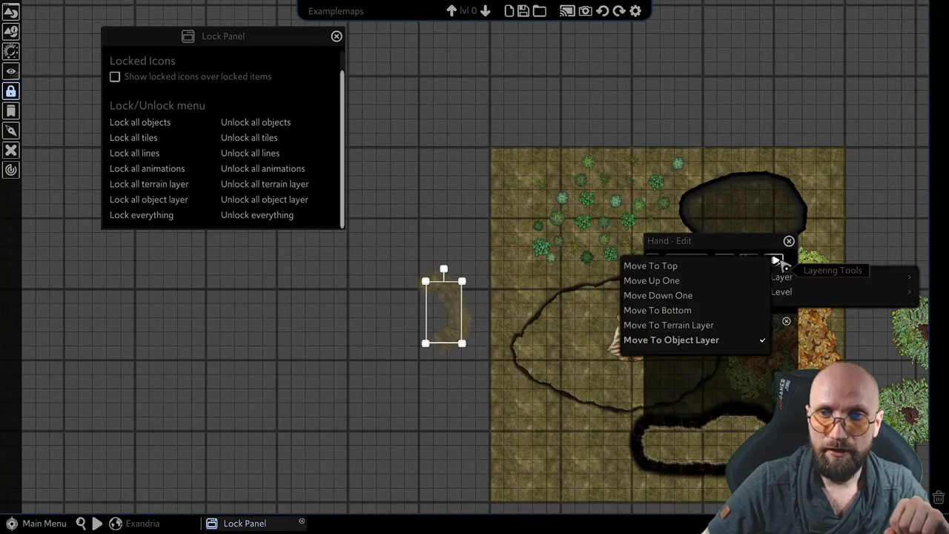
left_click(773, 264)
left_click(786, 264)
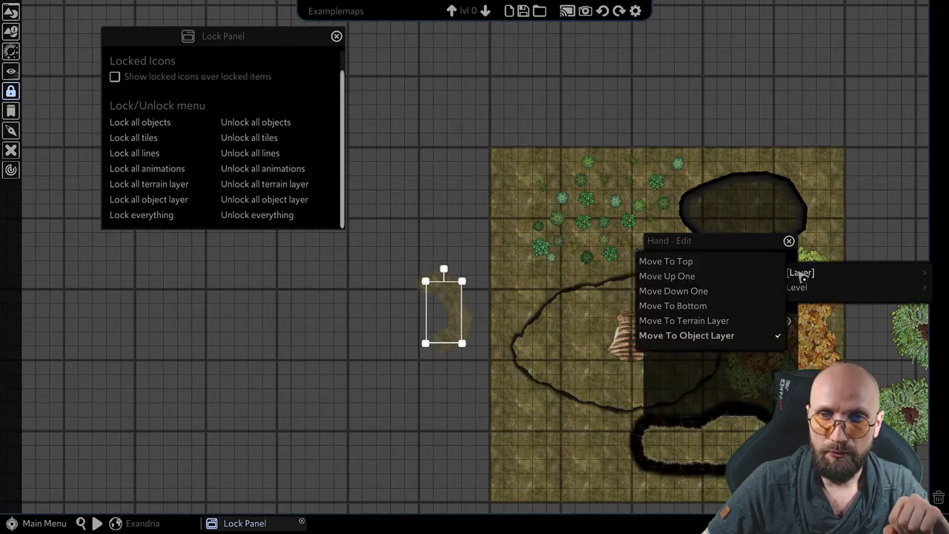
left_click(695, 320)
middle_click_drag(432, 298, 419, 293)
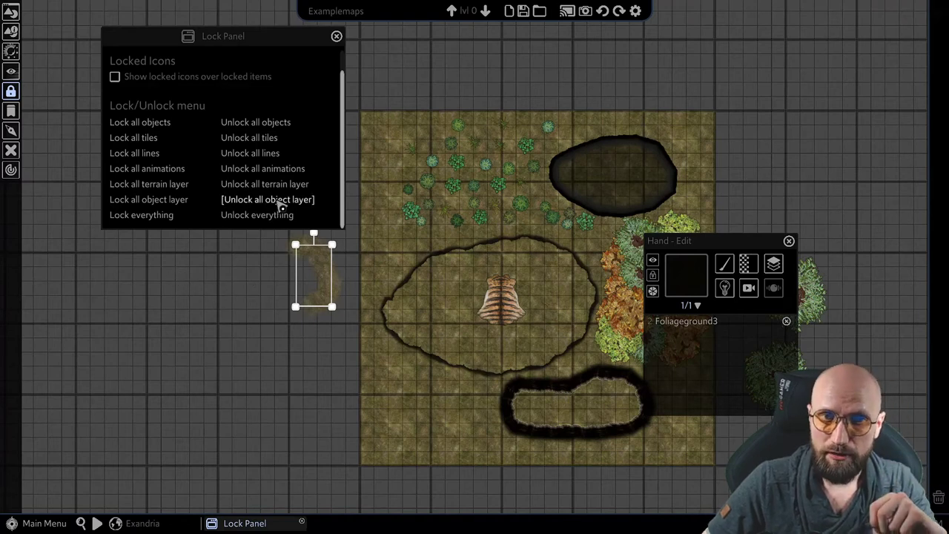
left_click(239, 265)
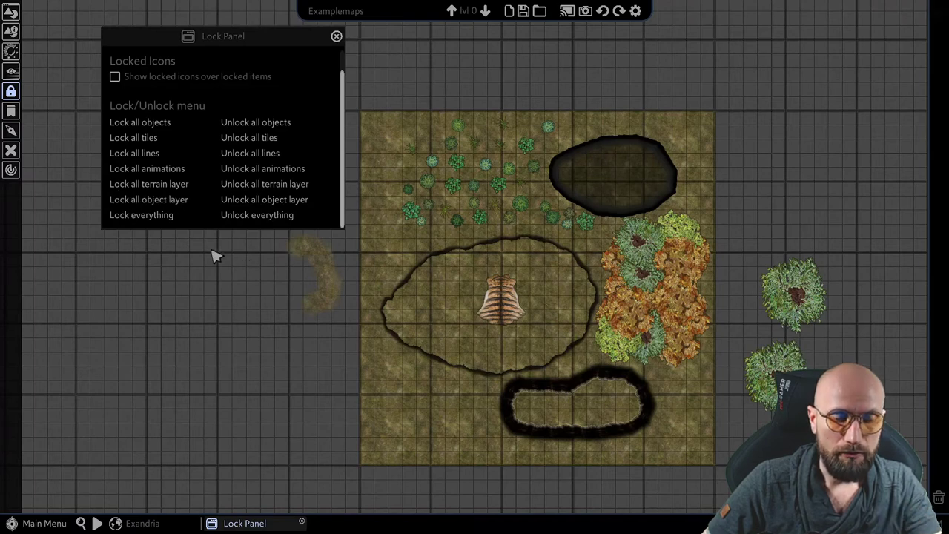
middle_click_drag(267, 323, 320, 352)
key("l")
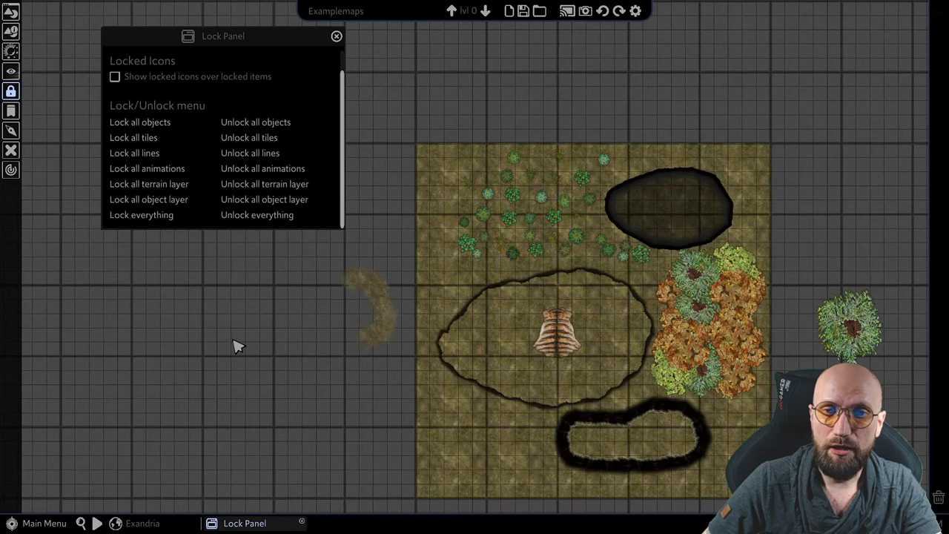
scroll(402, 328, "down", 3)
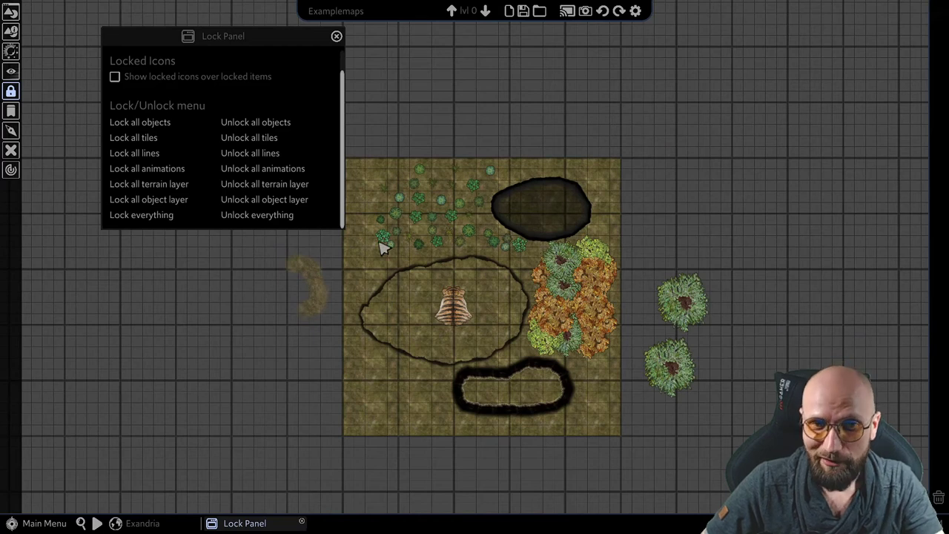
middle_click_drag(375, 284, 384, 280)
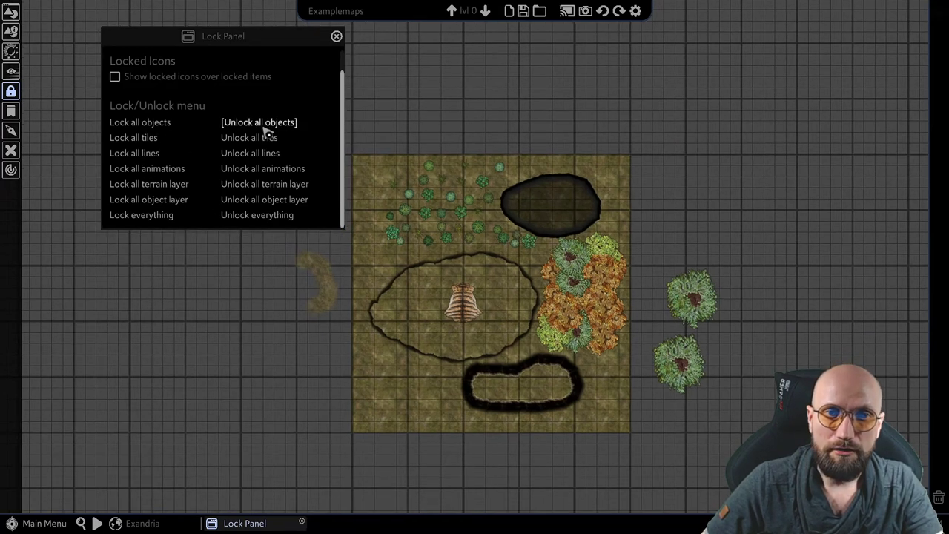
Close the Lock Panel, box-select the bushes and surrounding outlines in the northern part of the map, and clear the selection
left_click(337, 35)
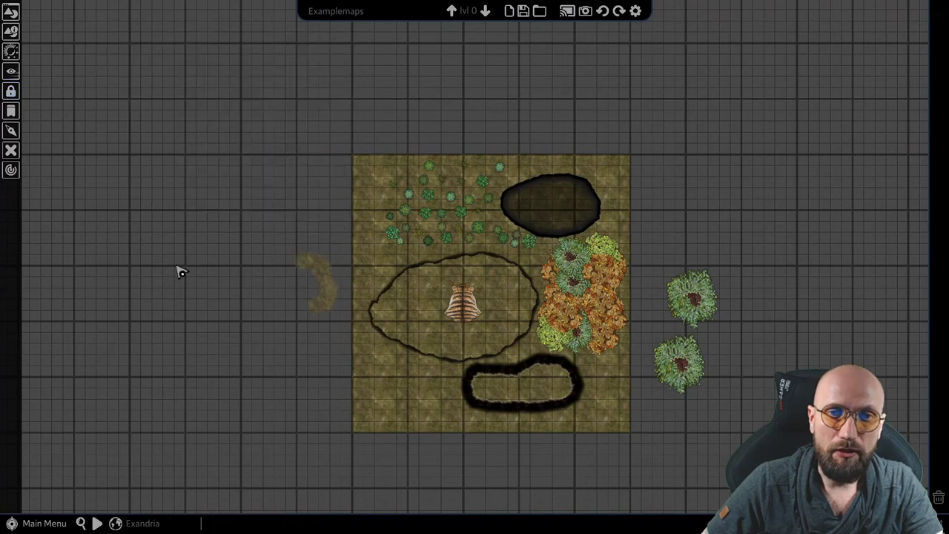
left_click_drag(364, 150, 541, 248)
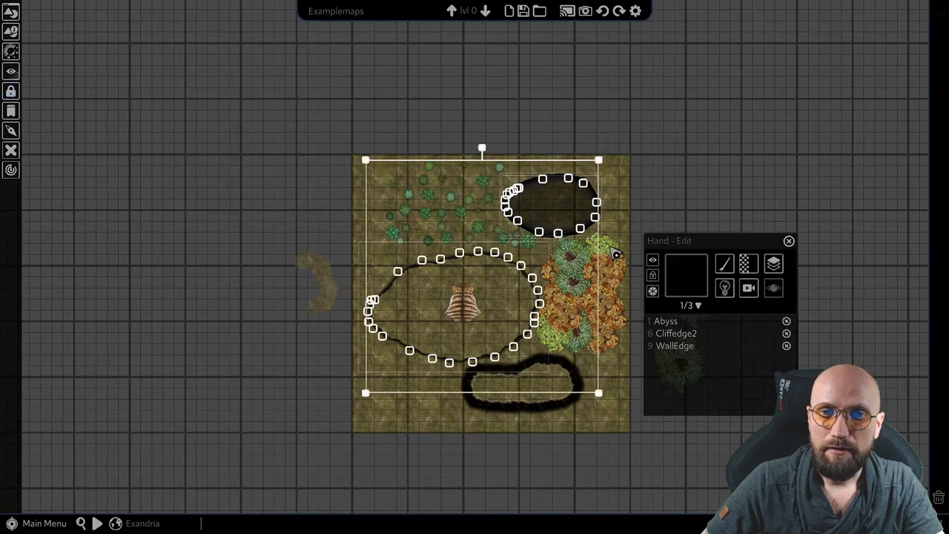
left_click(656, 173)
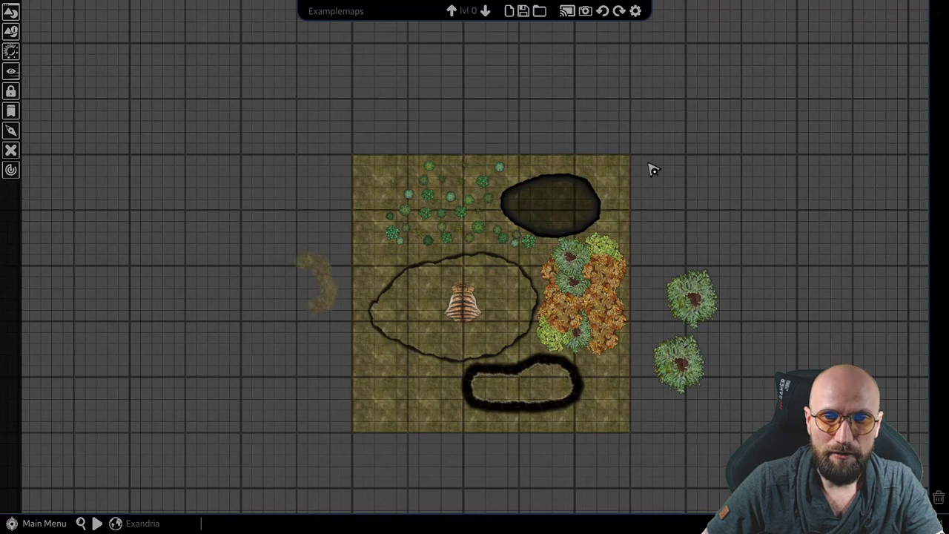